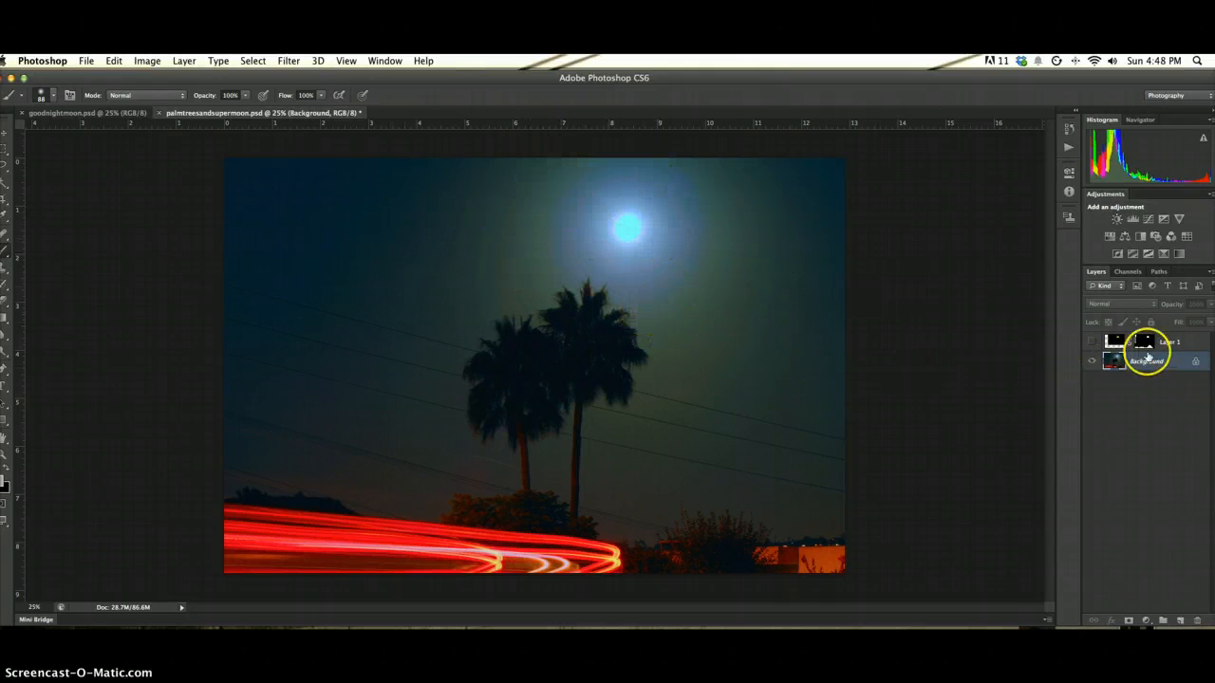
- Show the full-moon layer and choose the Work In Progress folder on the Desktop for saving a new copy of the image
left_click(1093, 342)
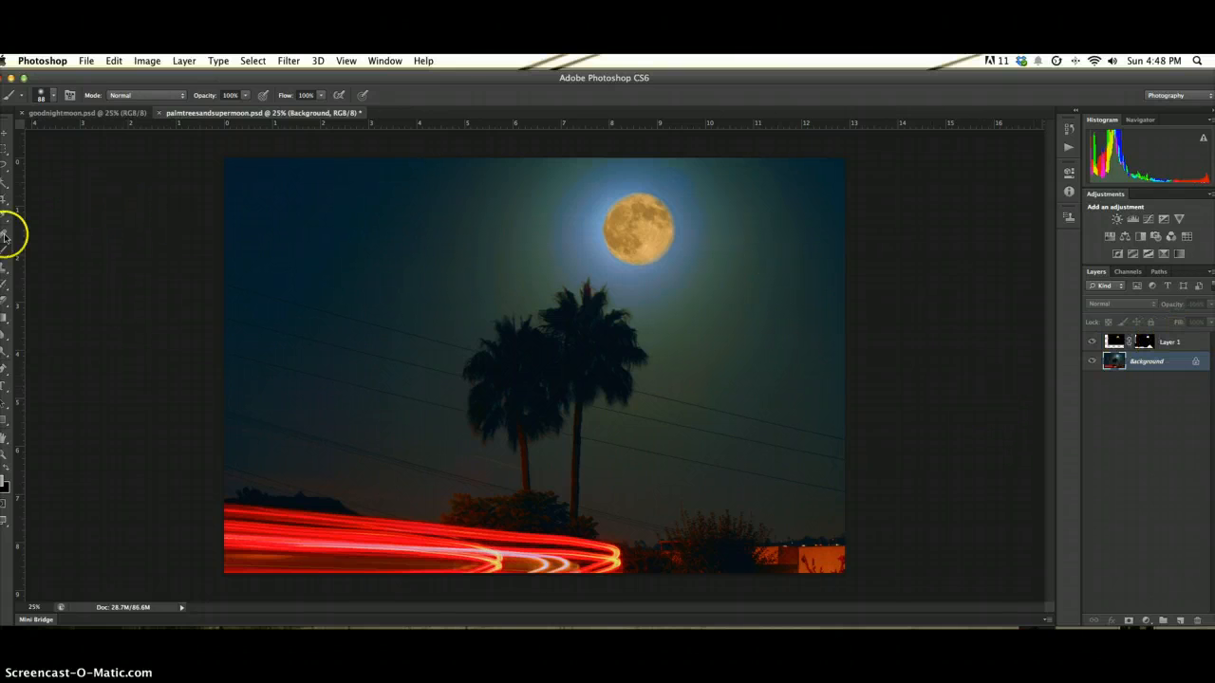
left_click(86, 61)
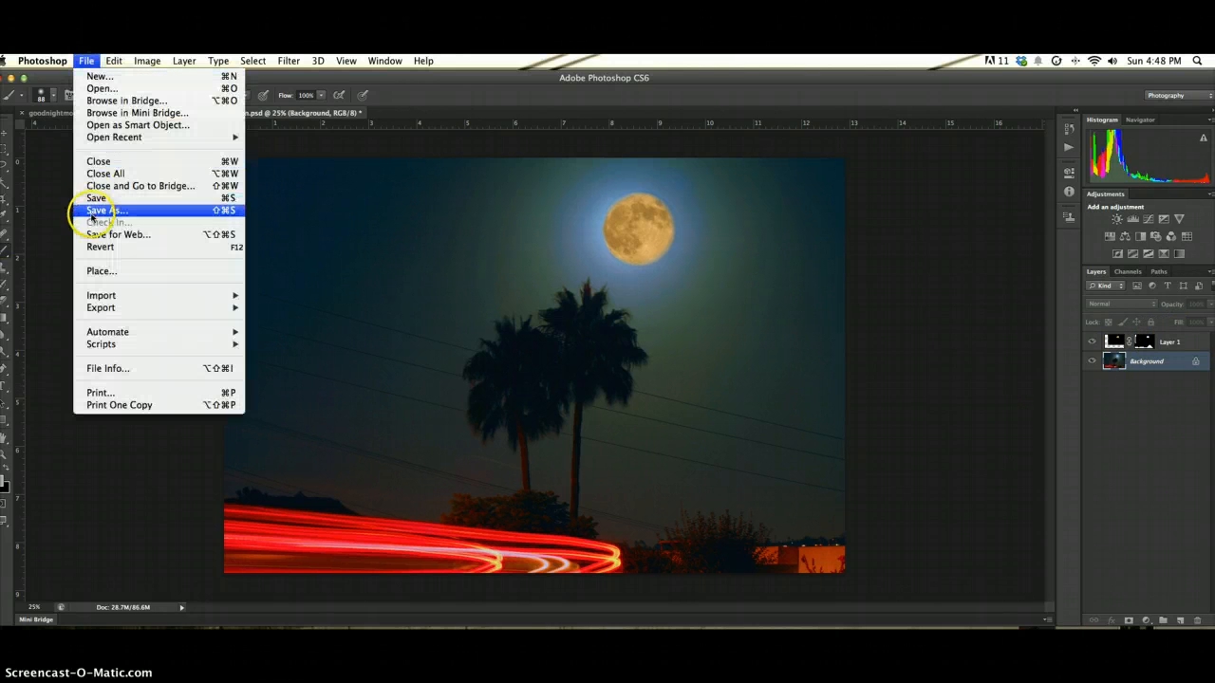
key("super+shift+s")
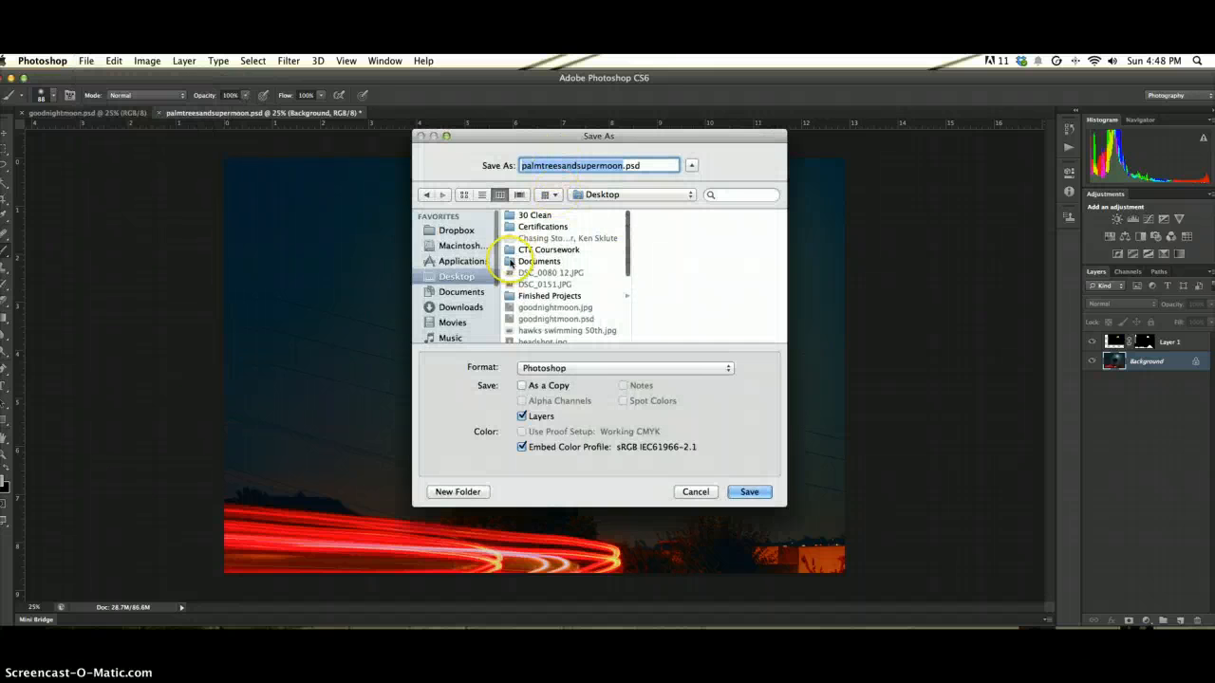
scroll(585, 295, "down", 6)
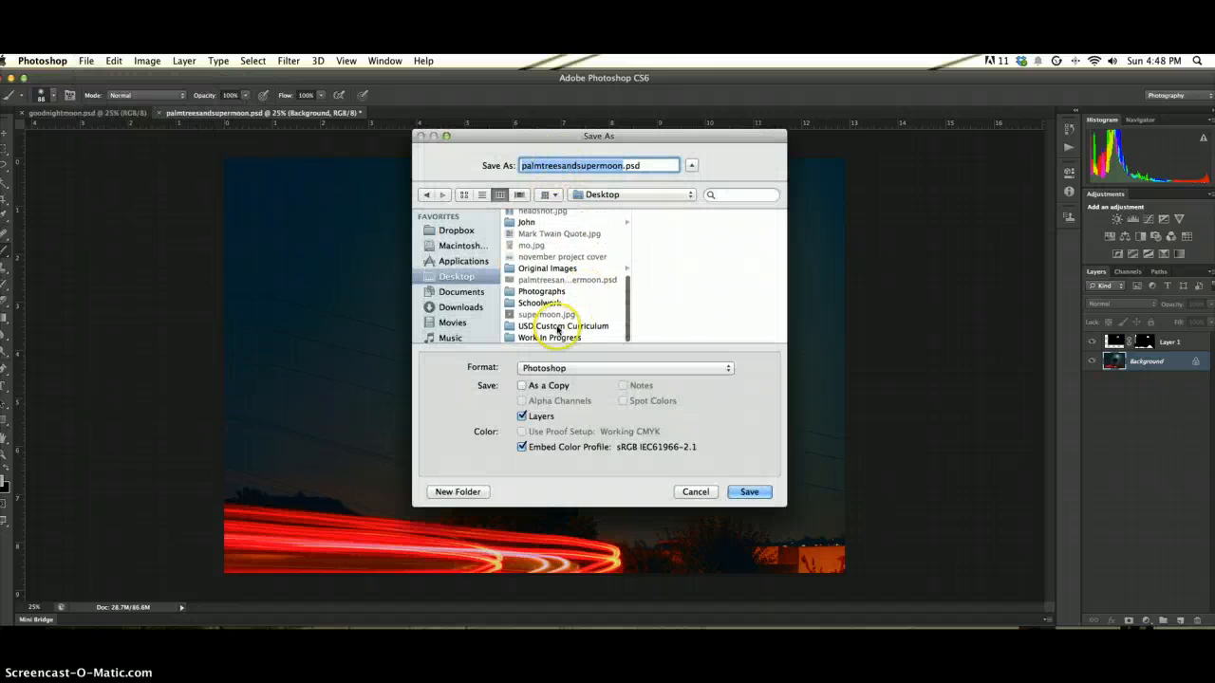
left_click(555, 339)
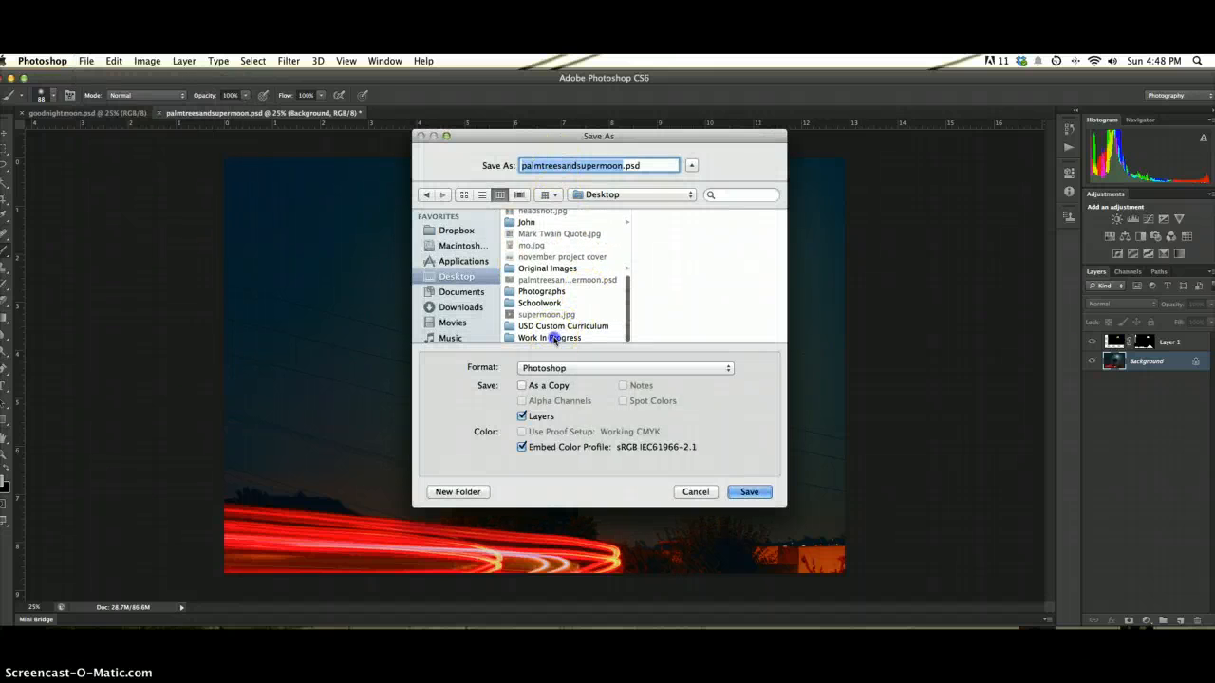
- Name the copy lastname-firstname-supermoon.psd and save it in Photoshop format with layers and maximum compatibility
left_click(598, 166)
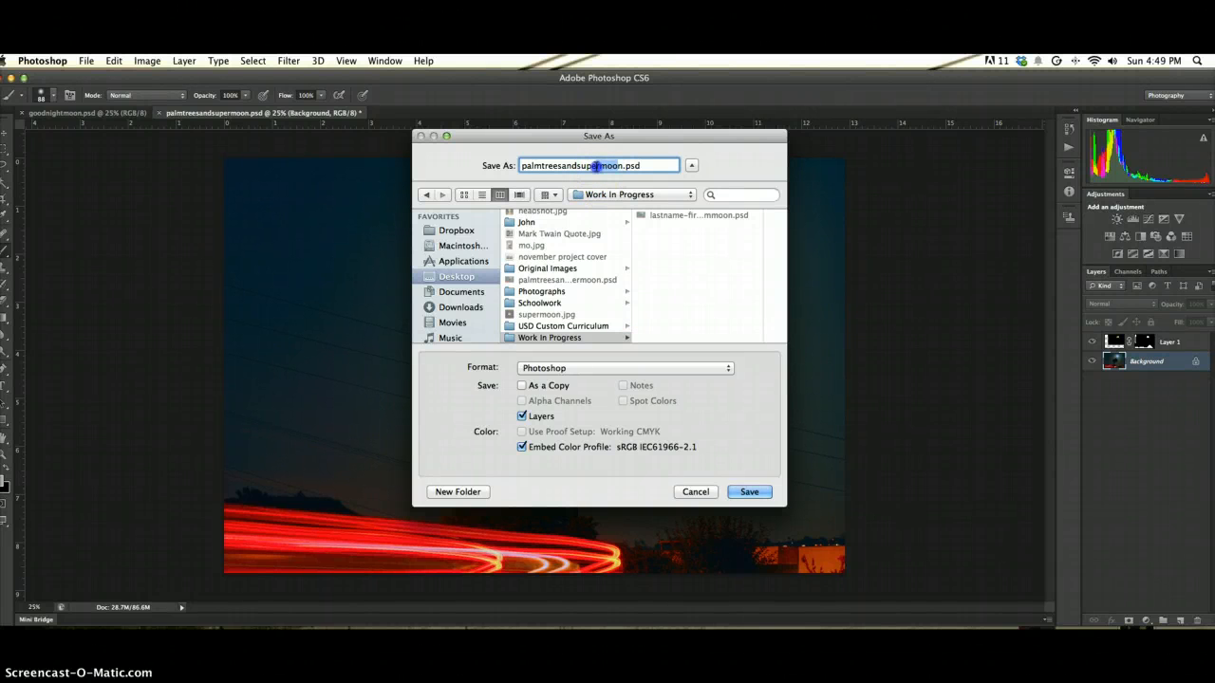
double_click(607, 166)
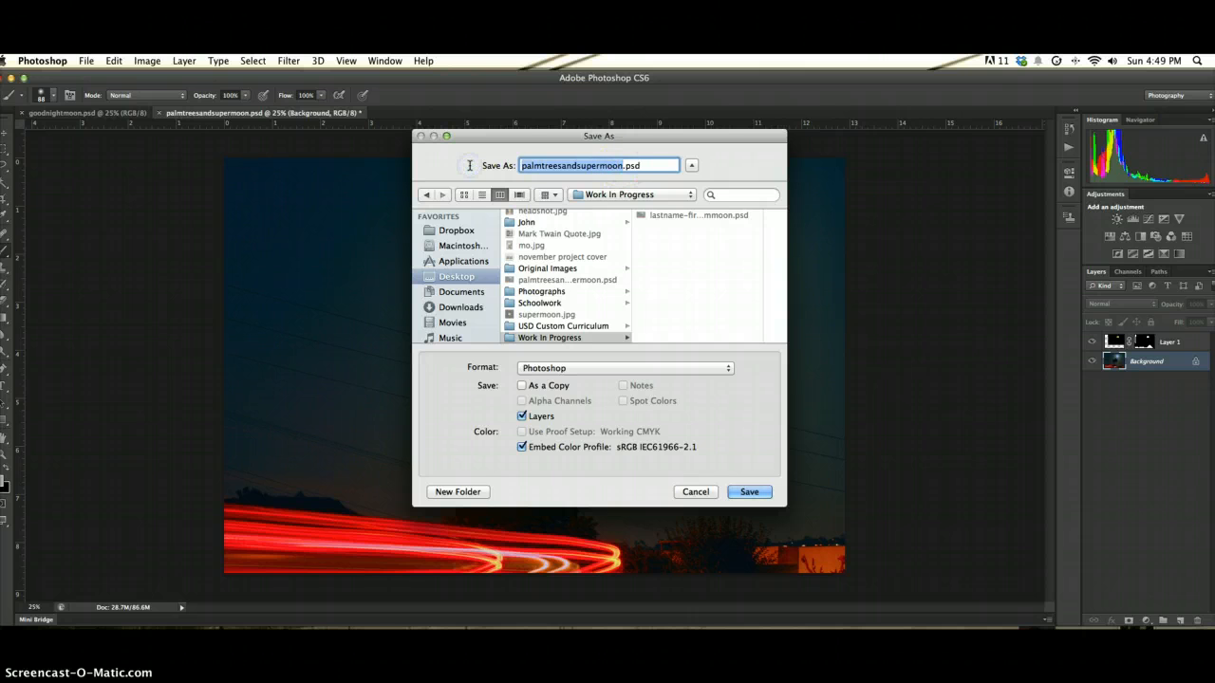
type("lastname-first")
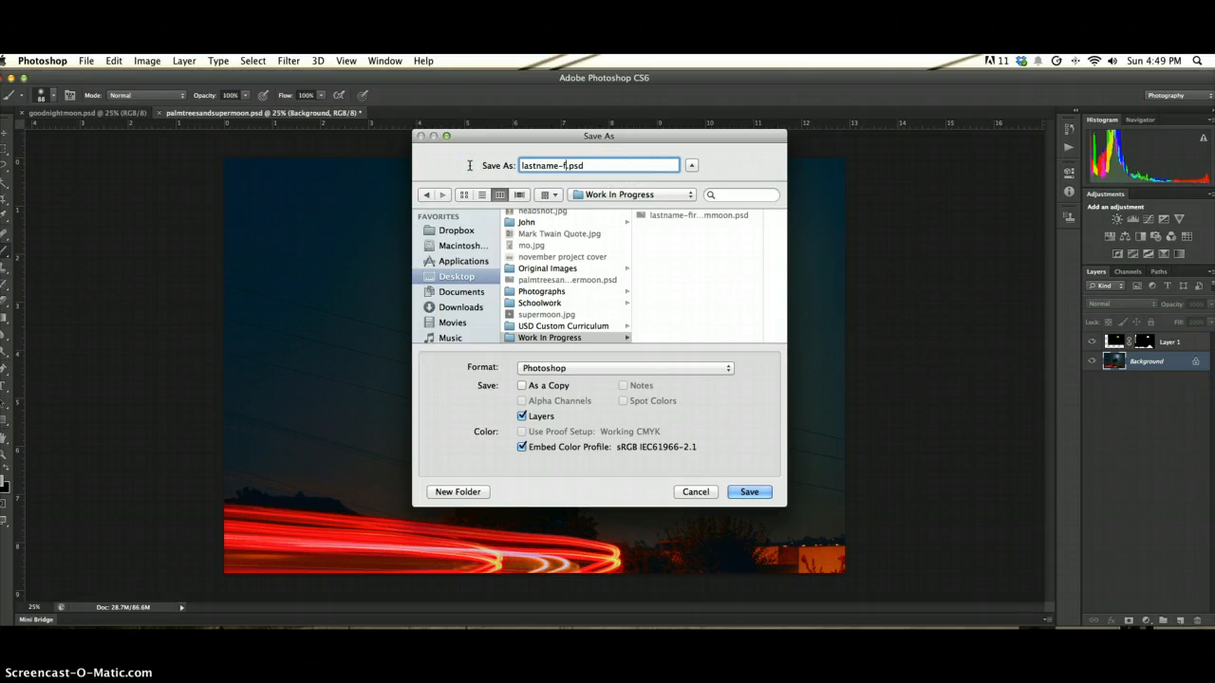
type("name-supermoon")
left_click(749, 492)
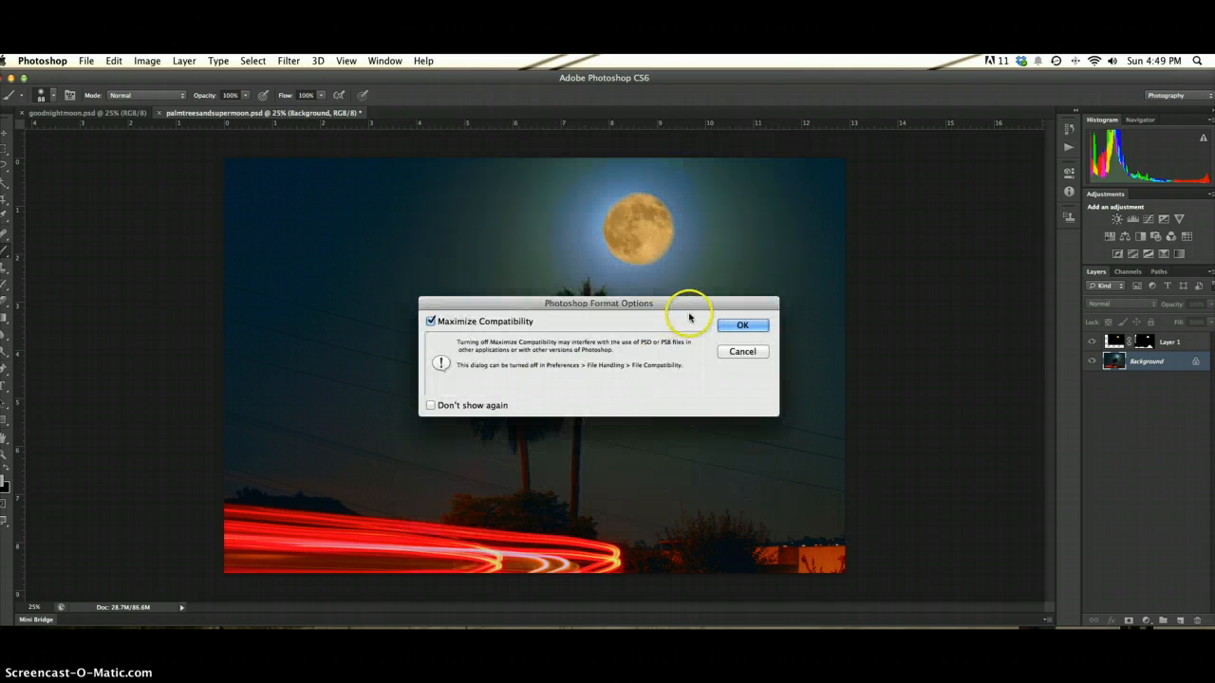
left_click(742, 326)
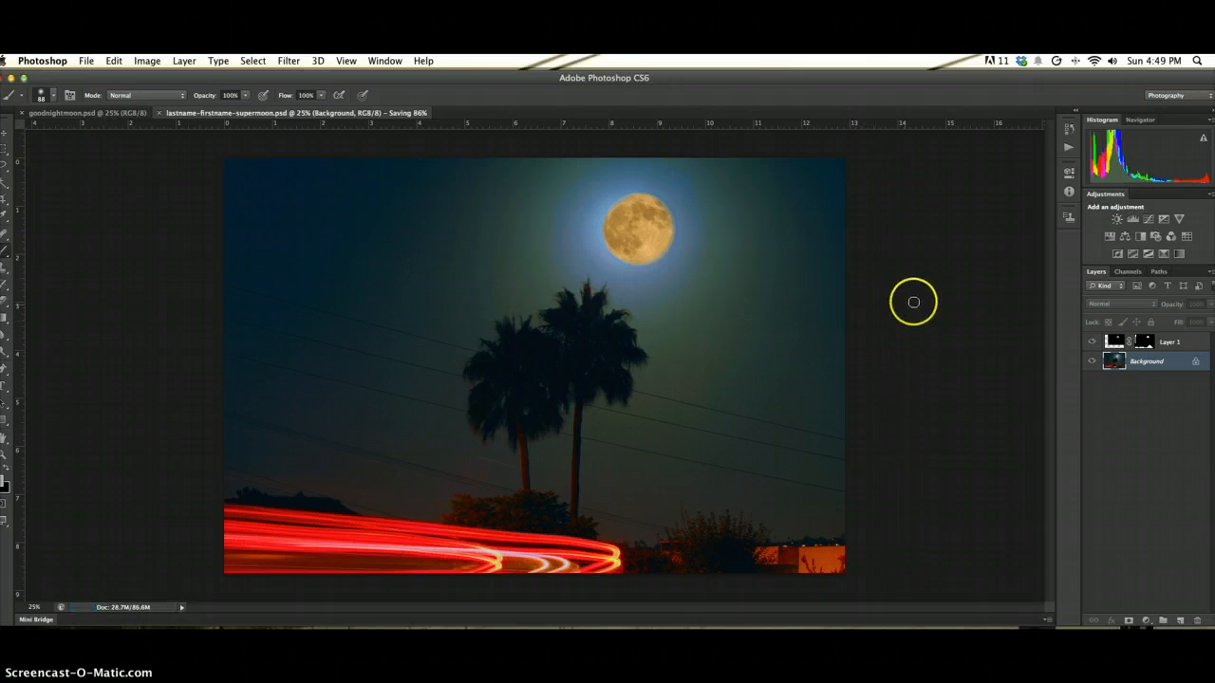
- Retouch the sky just beside the shorter palm's trunk with the content-aware Spot Healing Brush
left_click(14, 233)
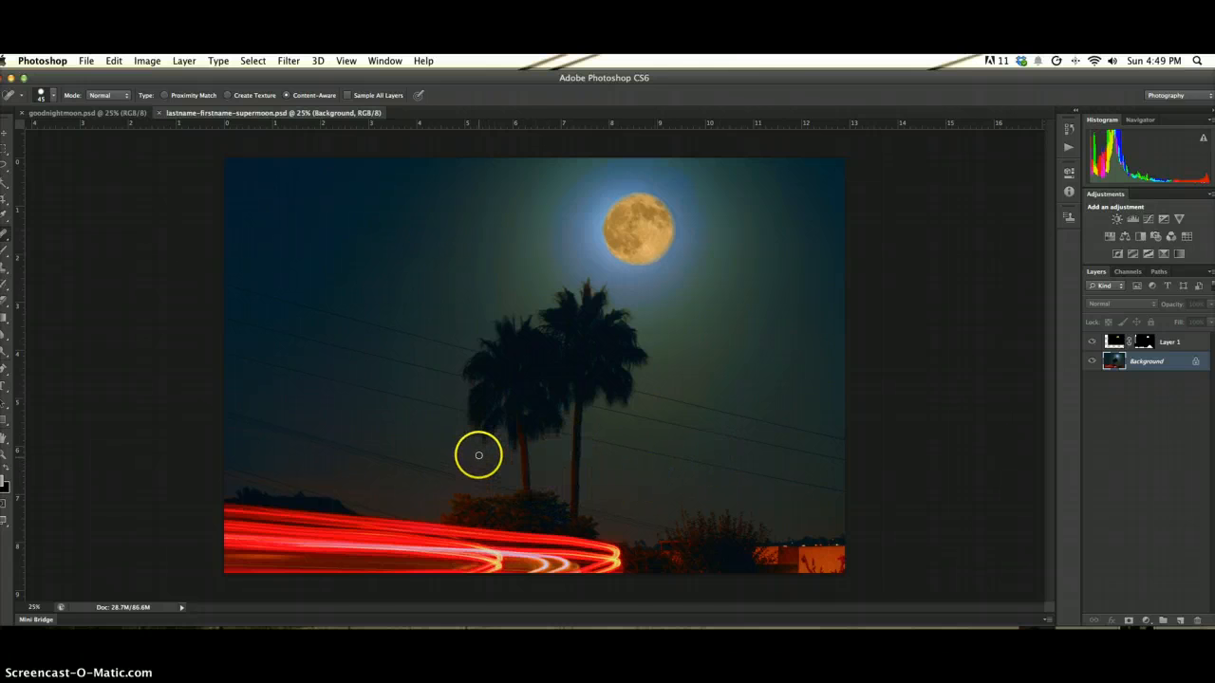
left_click_drag(478, 455, 487, 455)
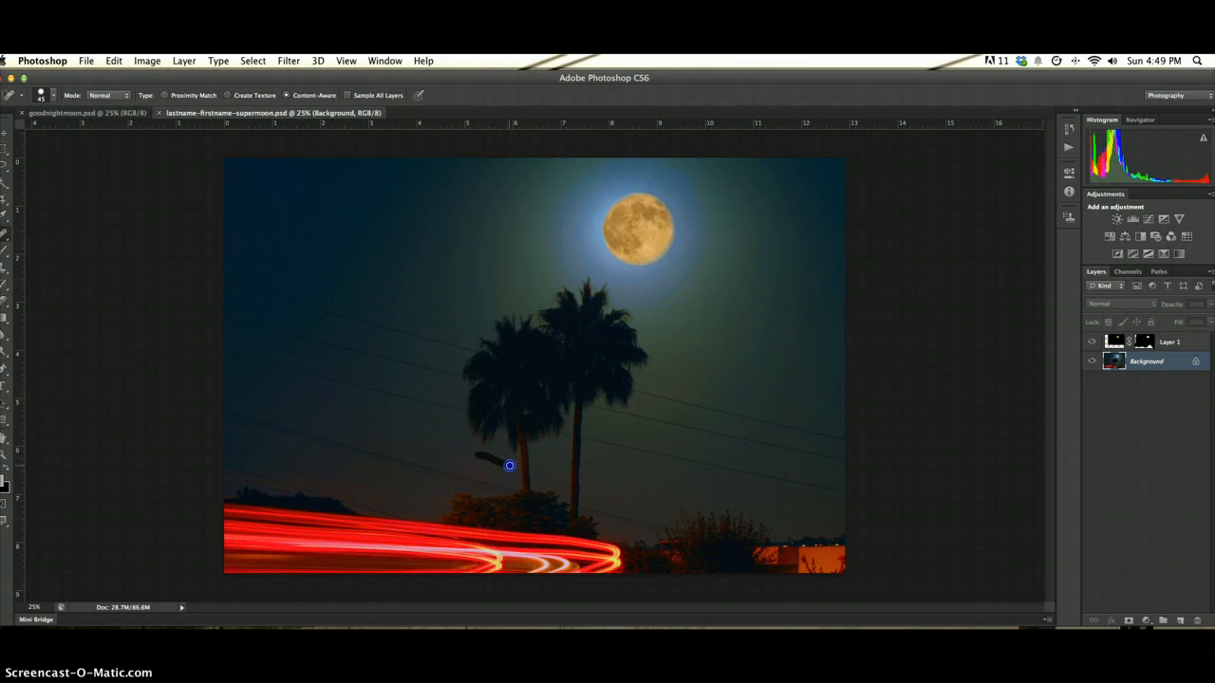
left_click_drag(517, 468, 519, 469)
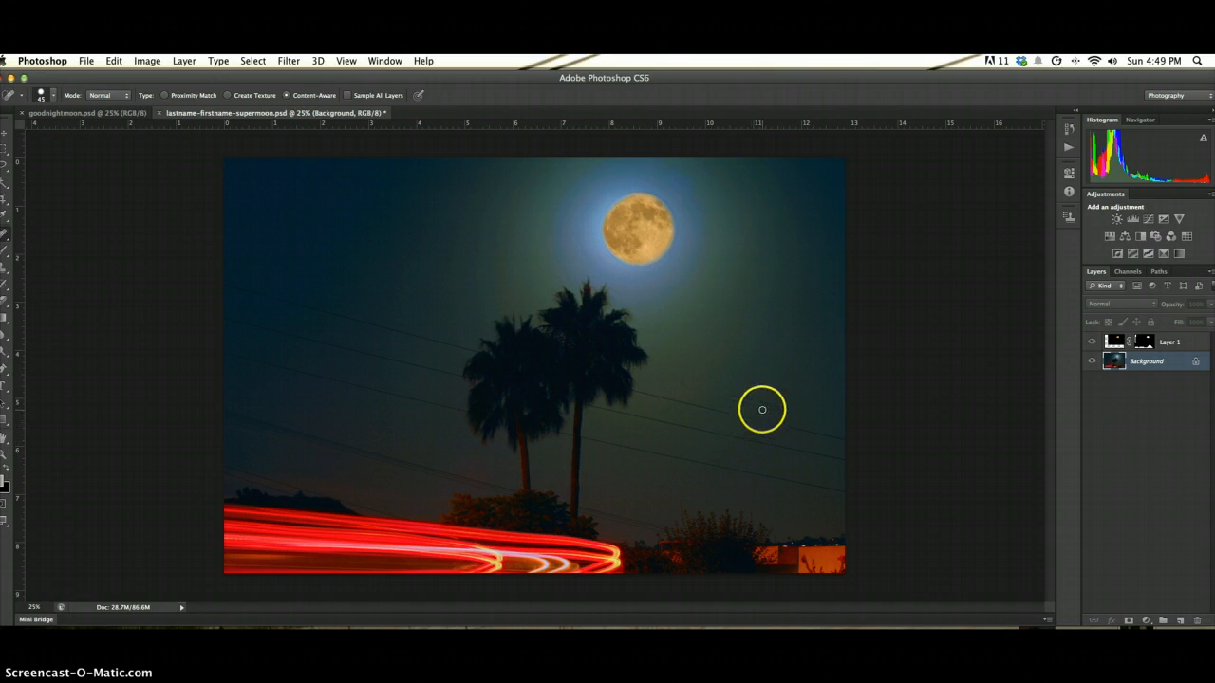
- Brighten the Background layer with a Brightness/Contrast adjustment, setting brightness to 24
left_click(190, 61)
mouse_move(147, 61)
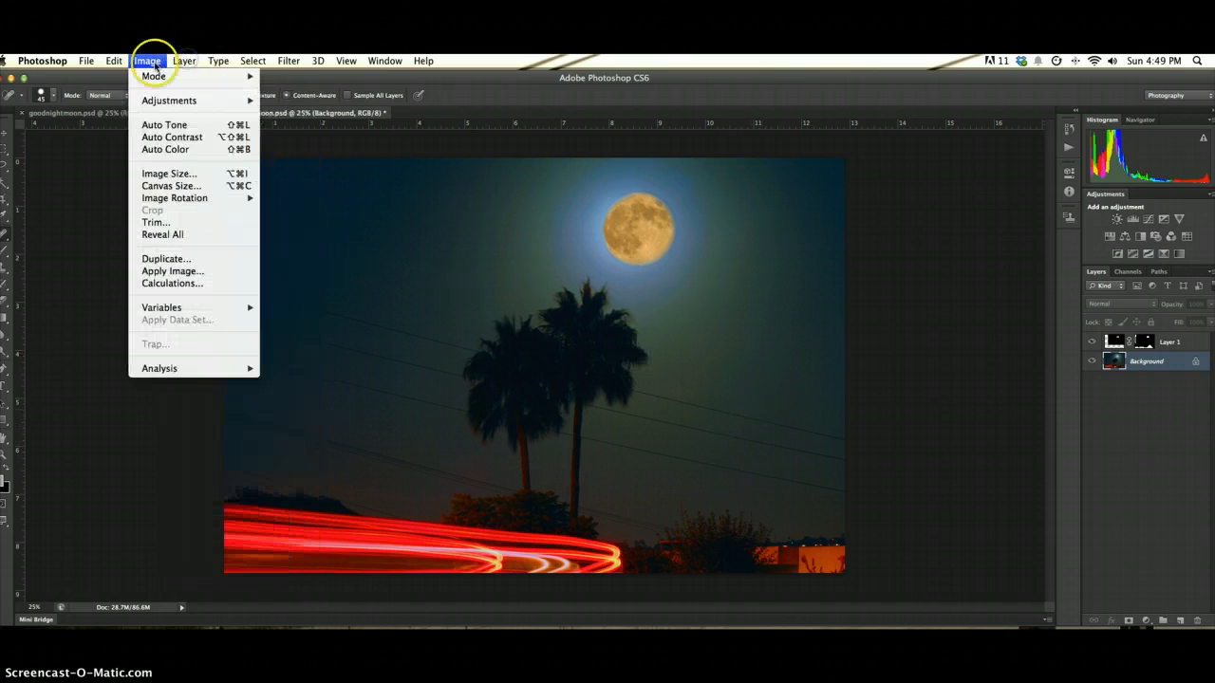
mouse_move(229, 95)
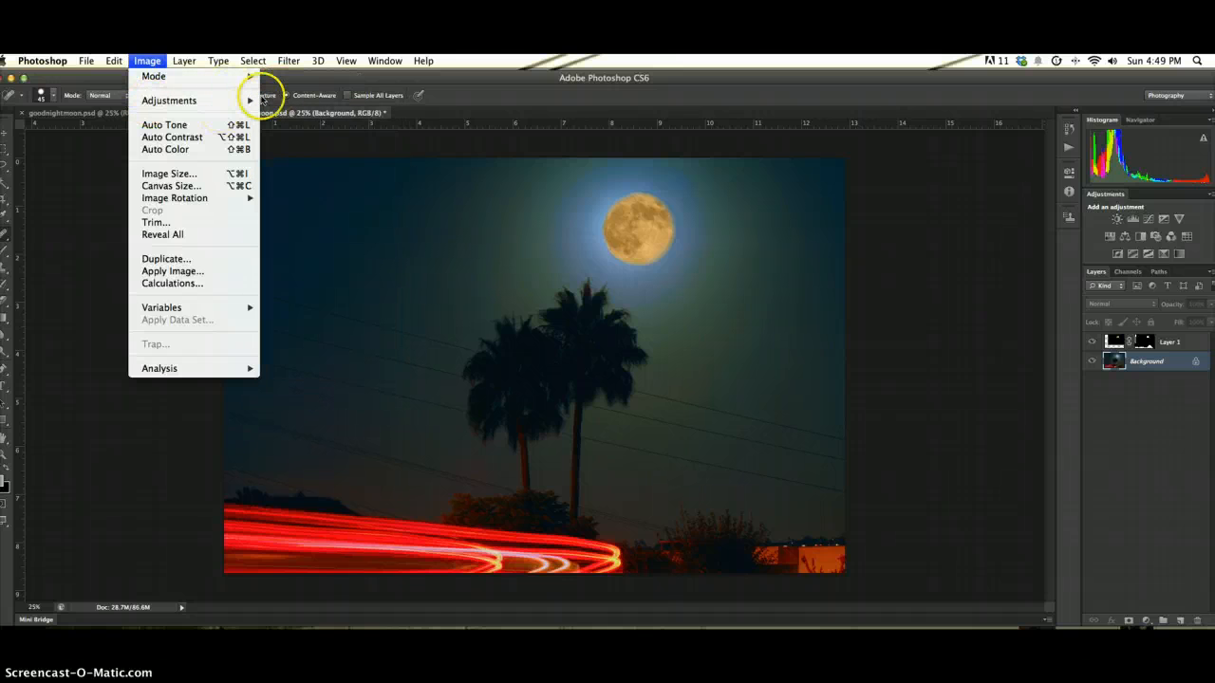
left_click(278, 100)
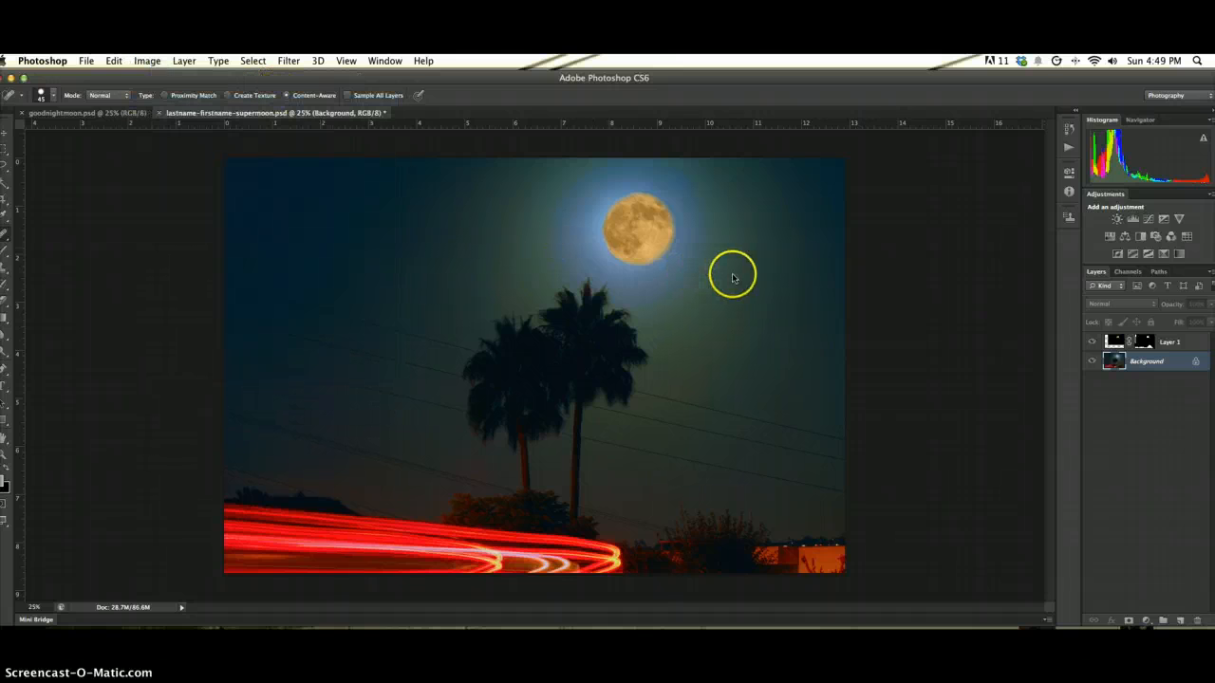
mouse_move(892, 264)
left_mouse_down()
mouse_move(882, 249)
mouse_move(893, 254)
left_mouse_up()
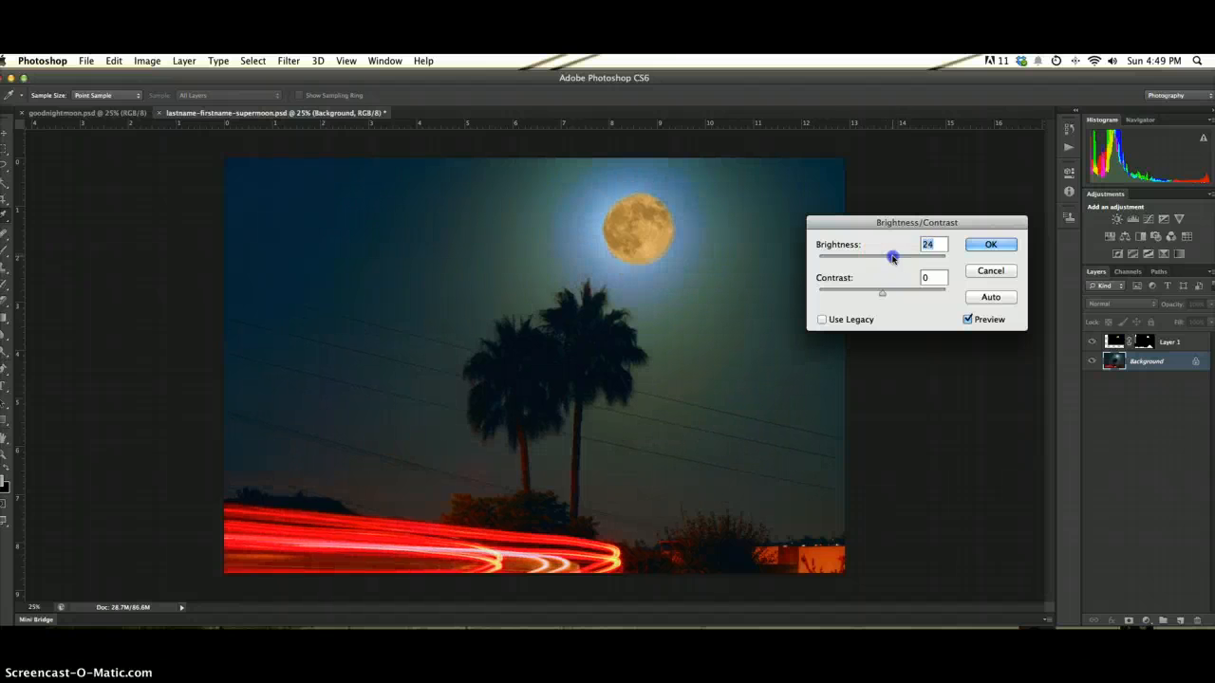
left_click(991, 244)
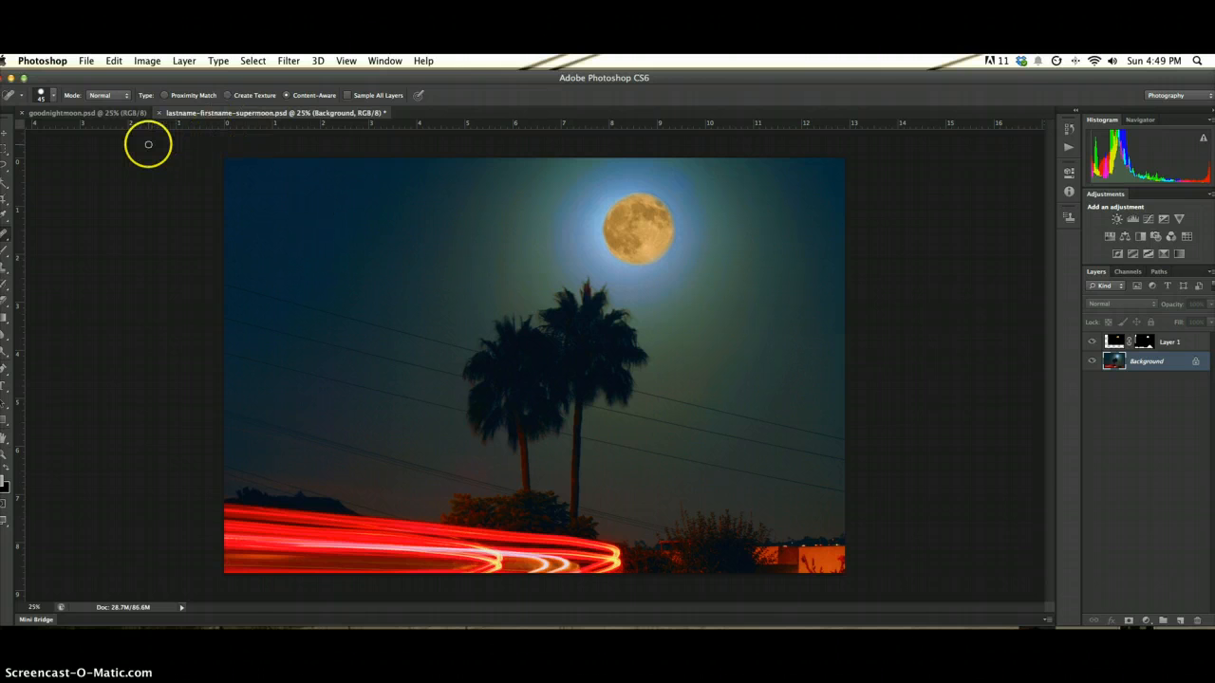
- Save the layered image as lastname-firstname-supermoon.psd in the Finished Projects folder with maximum compatibility
left_click(87, 62)
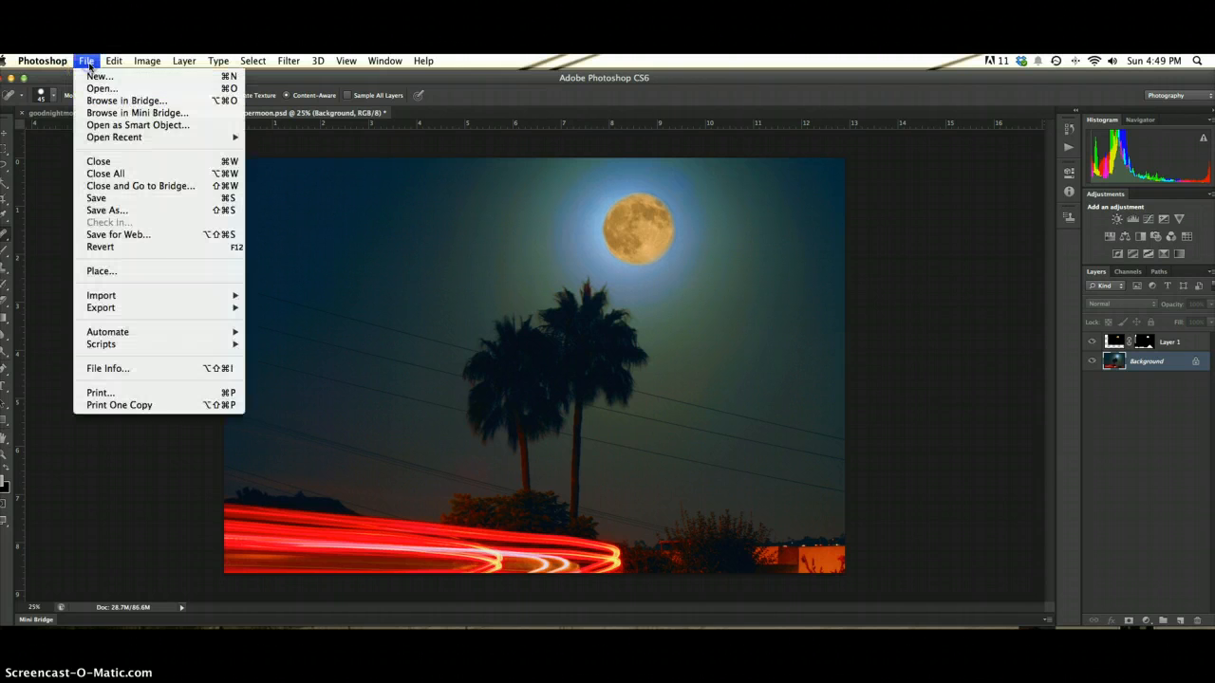
left_click(122, 210)
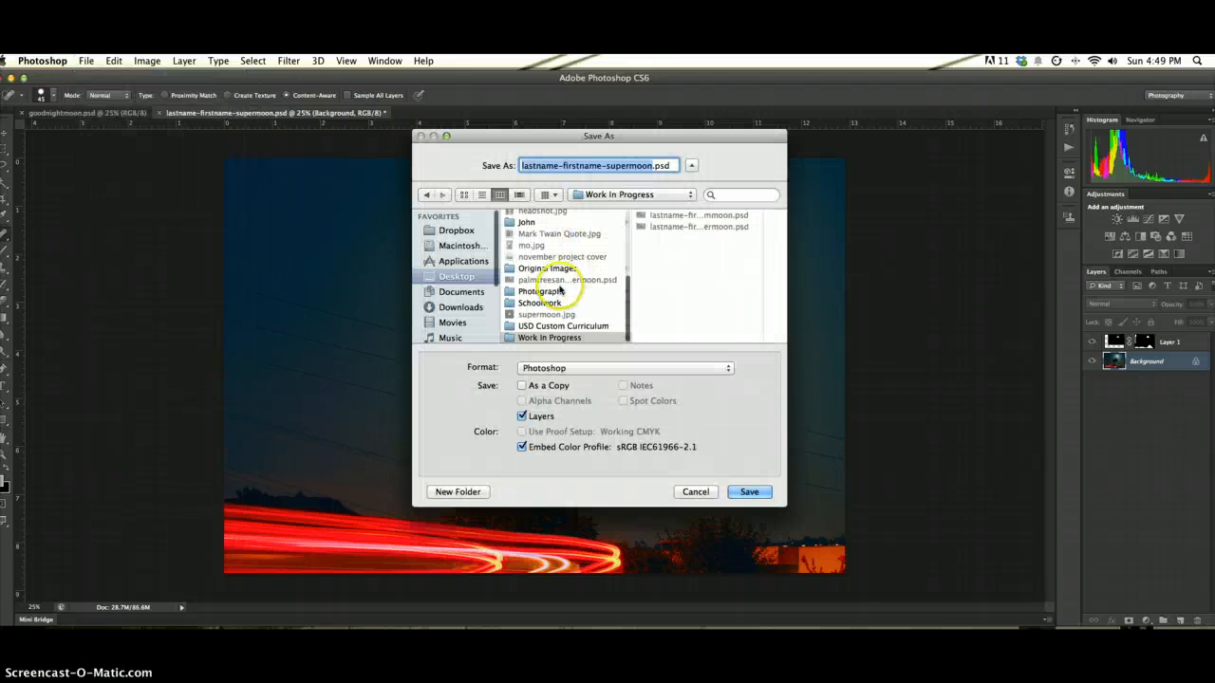
scroll(560, 290, "up", 5)
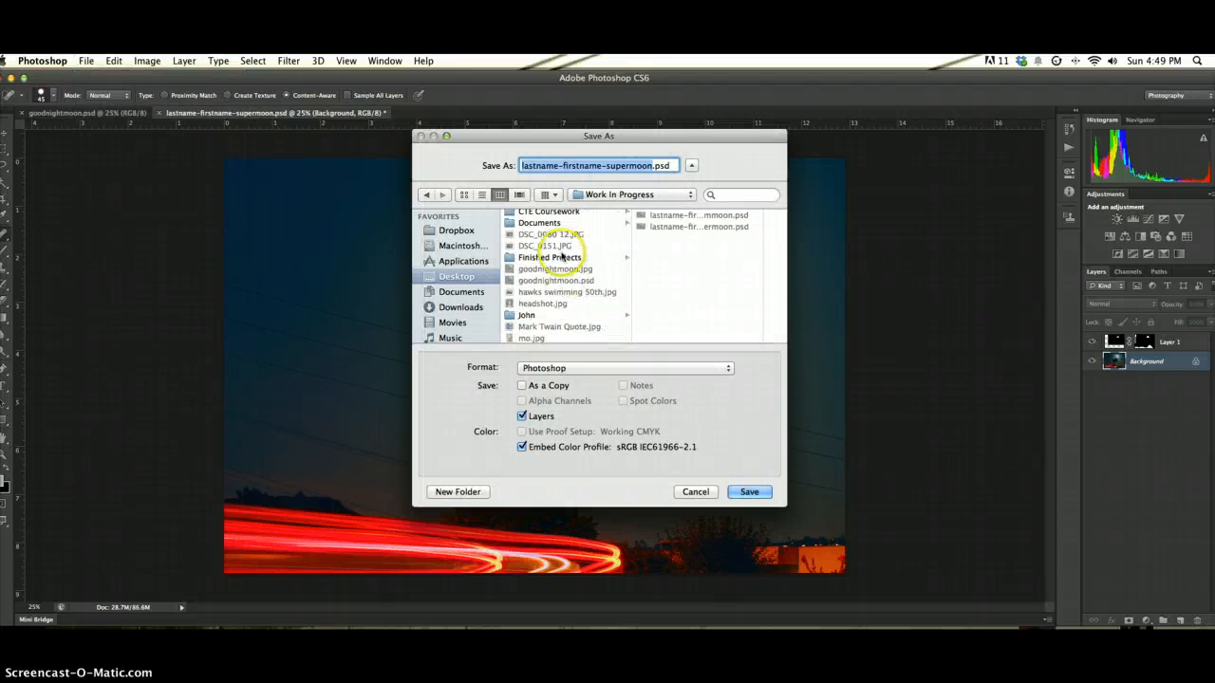
left_click(594, 256)
left_click(601, 165)
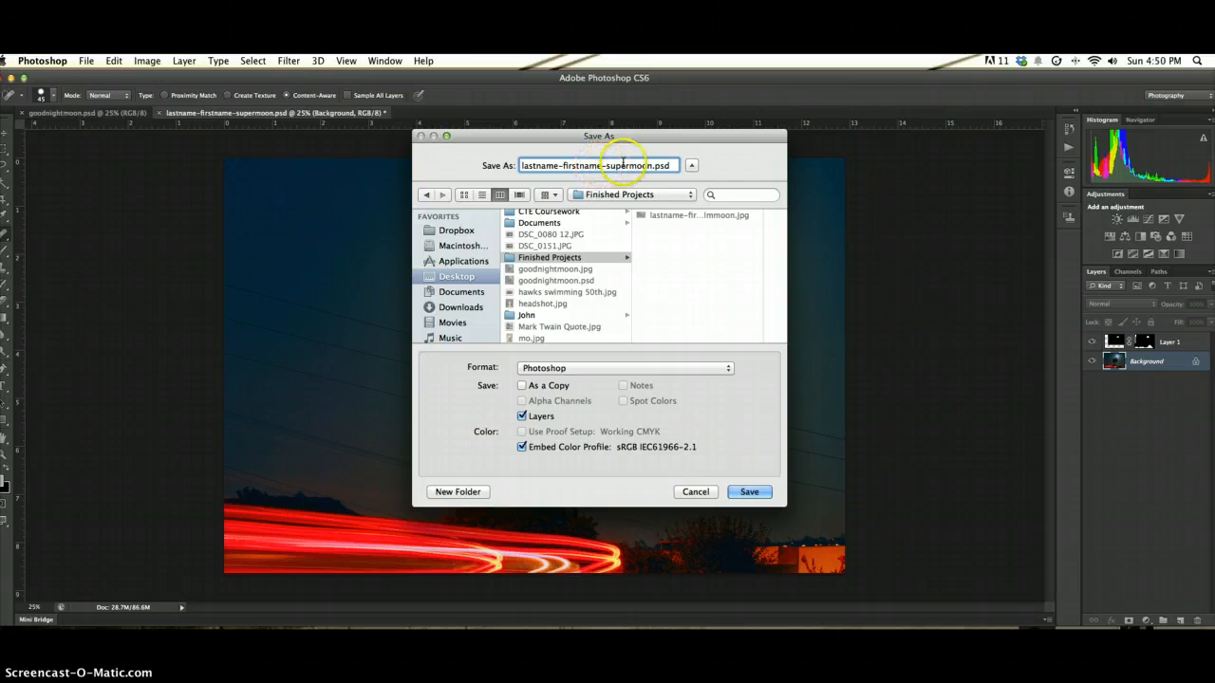
left_click(750, 492)
left_click(749, 491)
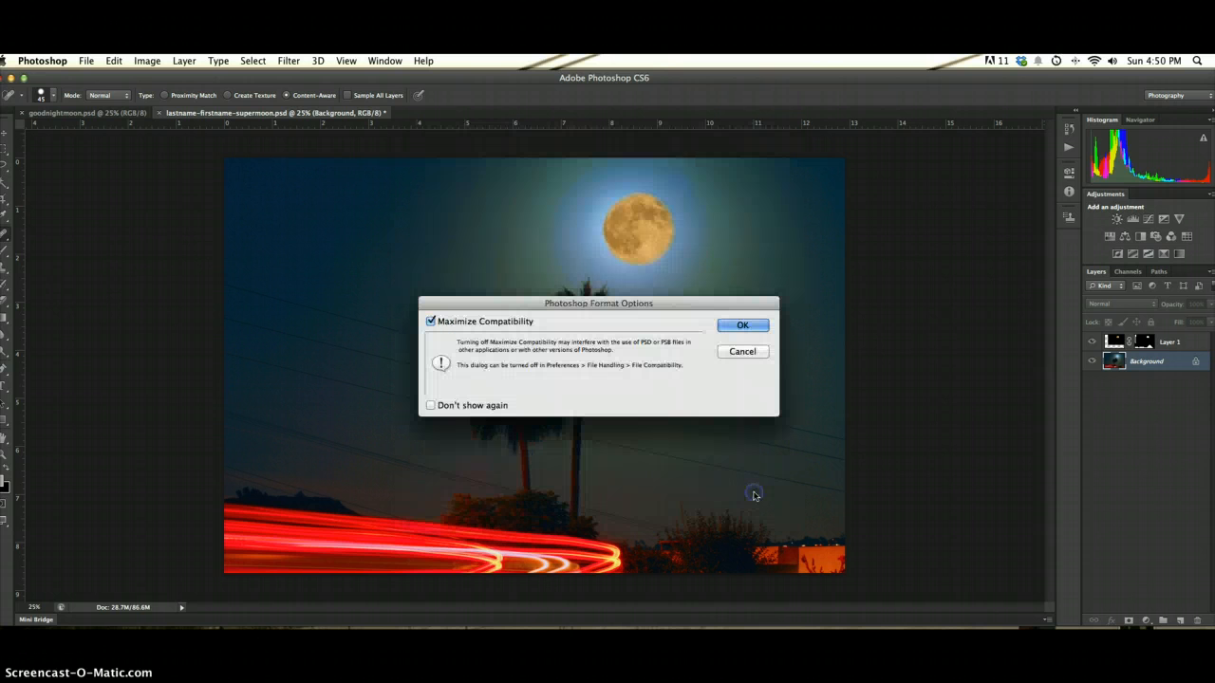
left_click(744, 325)
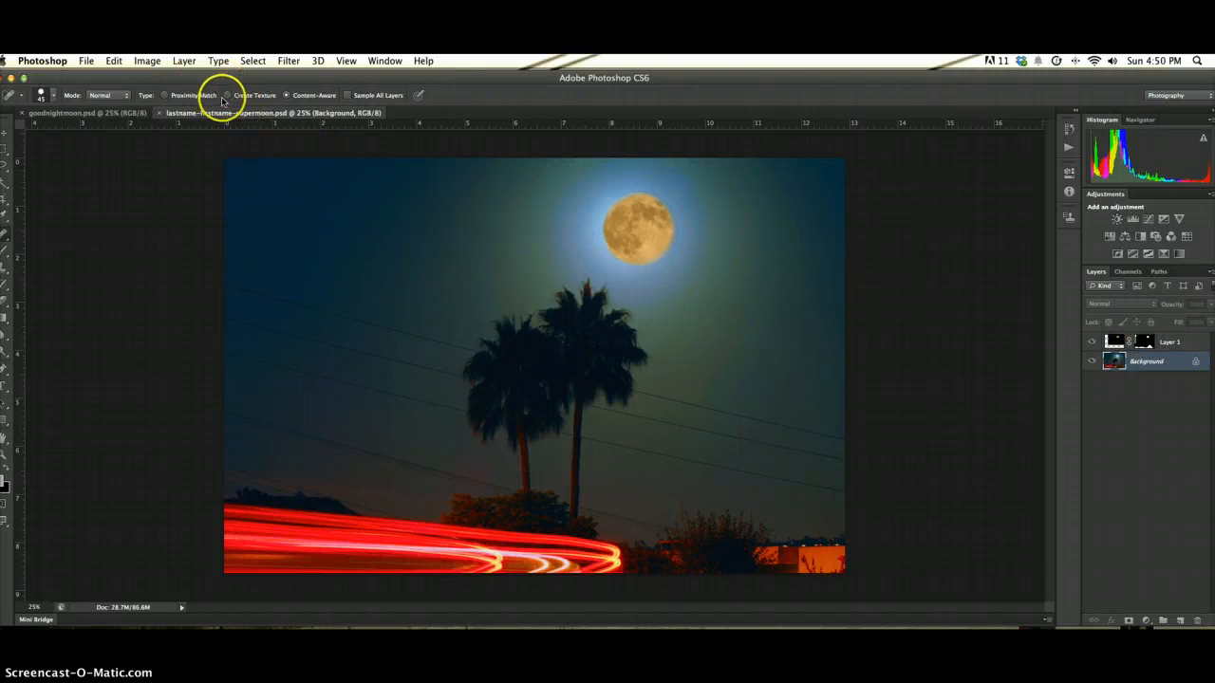
- Merge the visible layers and set up saving the image as a JPEG in the Finished Projects folder
left_click(185, 61)
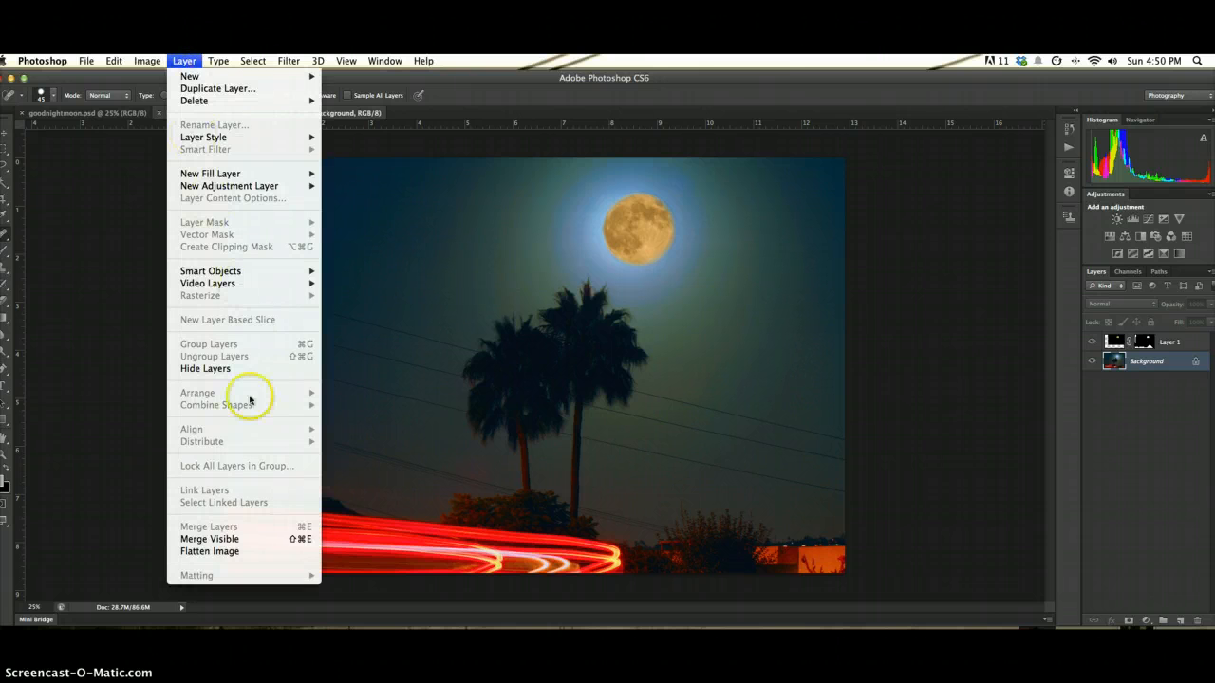
left_click(214, 539)
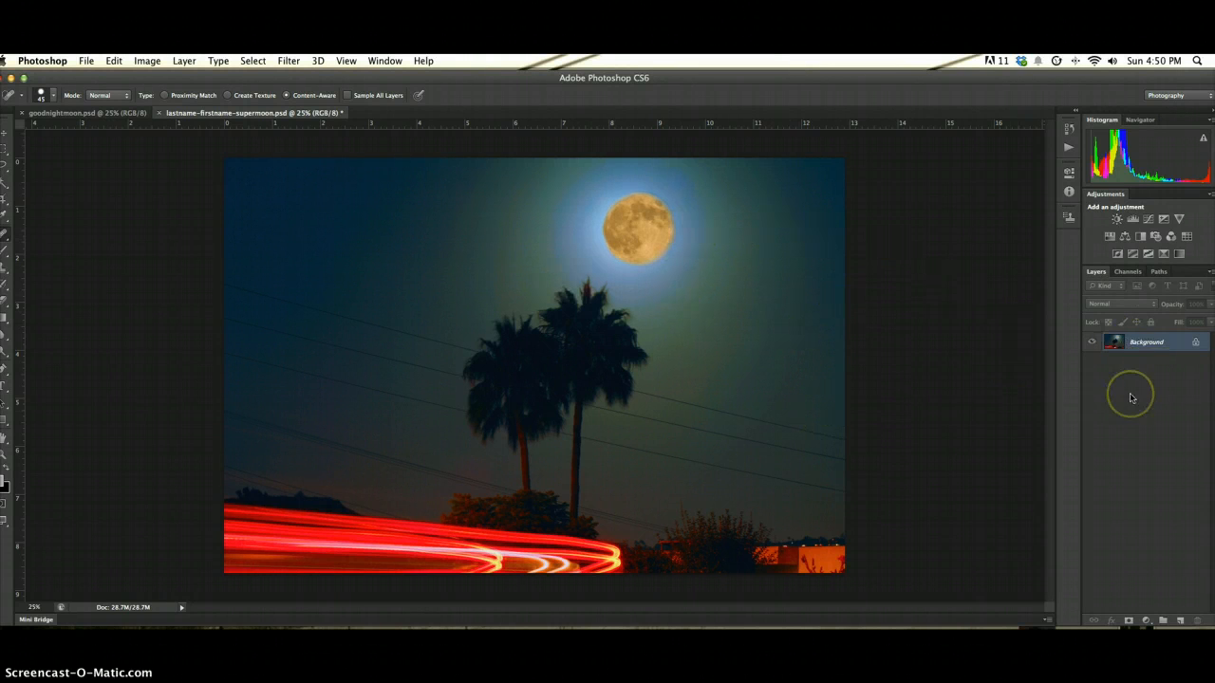
left_click(85, 61)
left_click(106, 210)
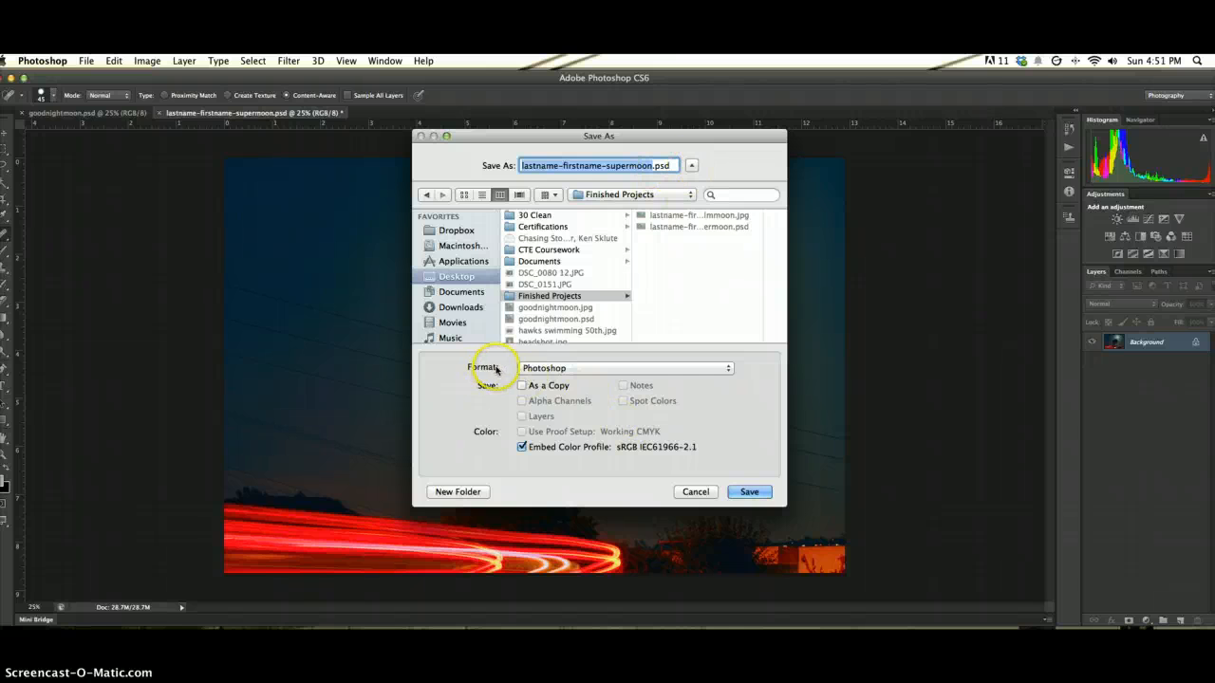
left_click(645, 368)
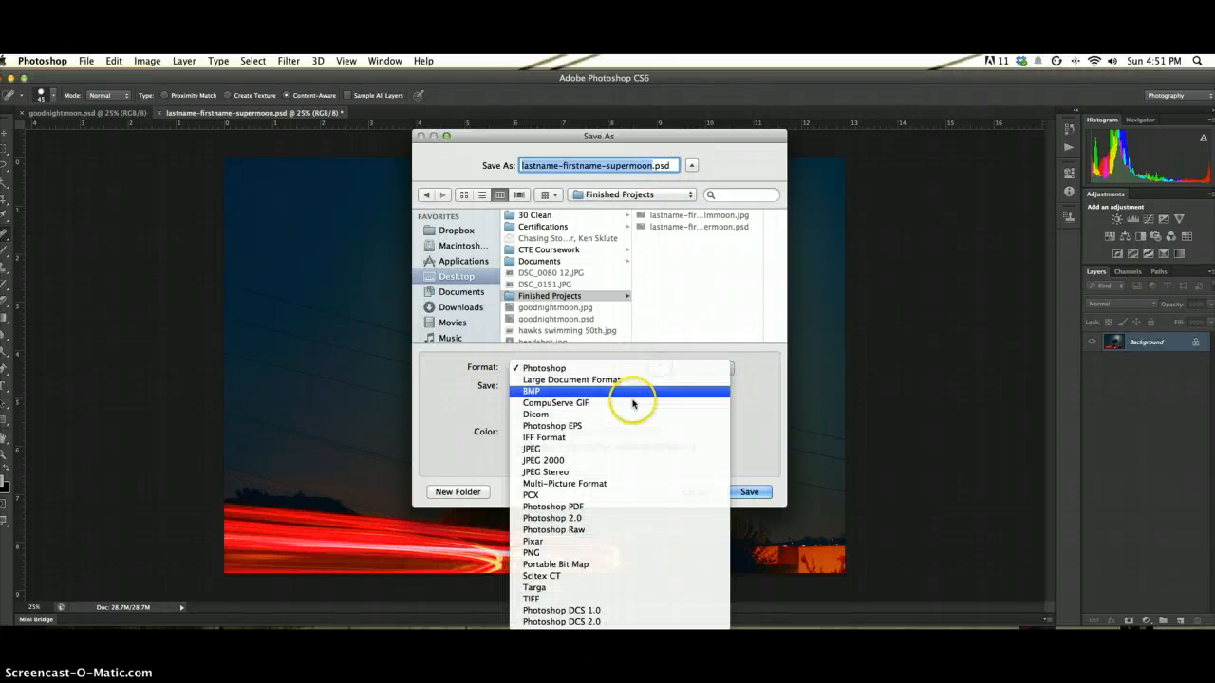
left_click(610, 449)
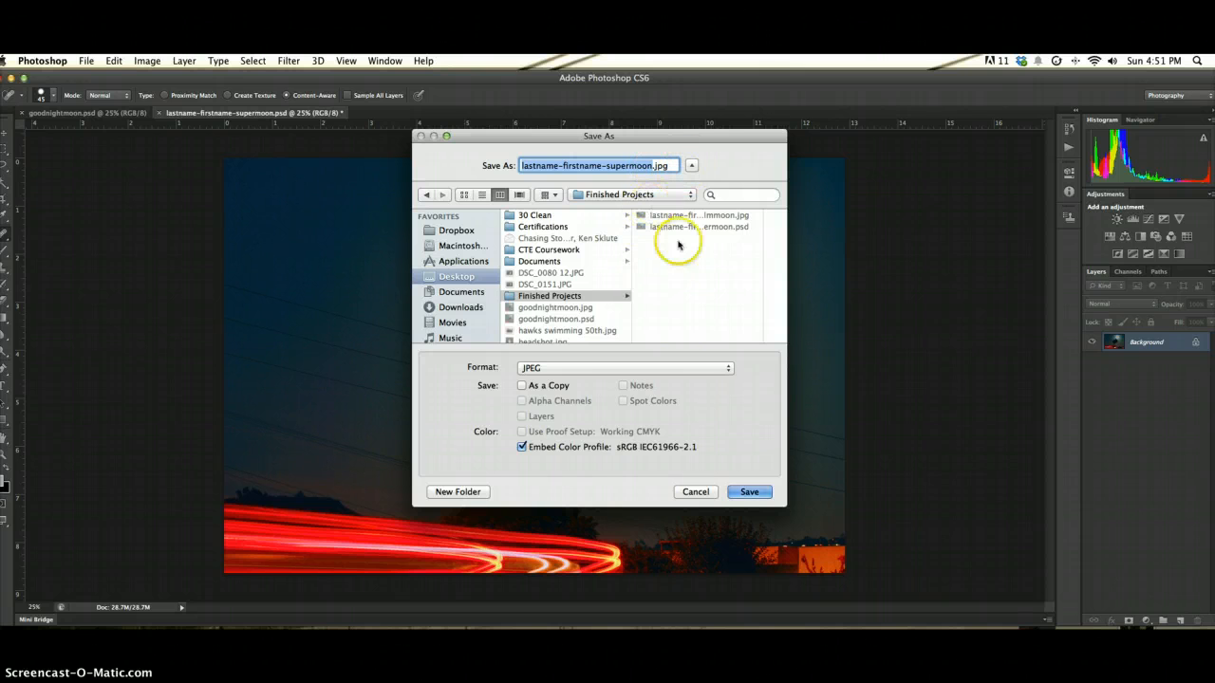
left_click(707, 367)
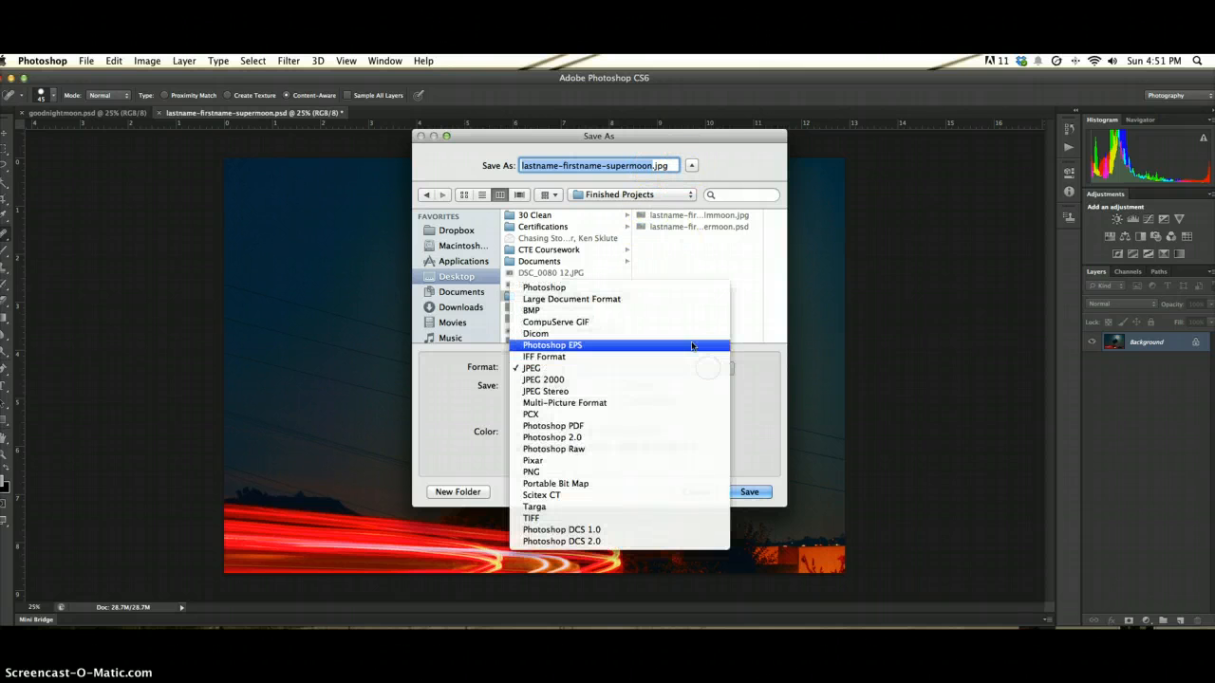
left_click(677, 287)
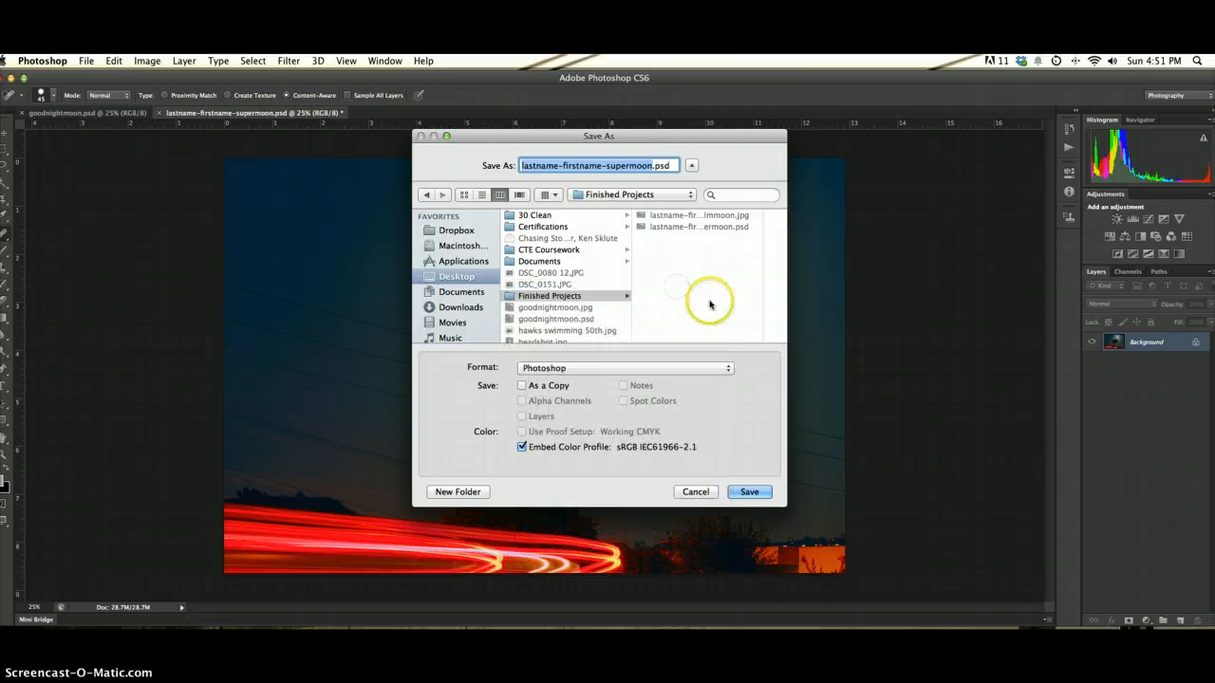
left_click(728, 368)
left_click(680, 449)
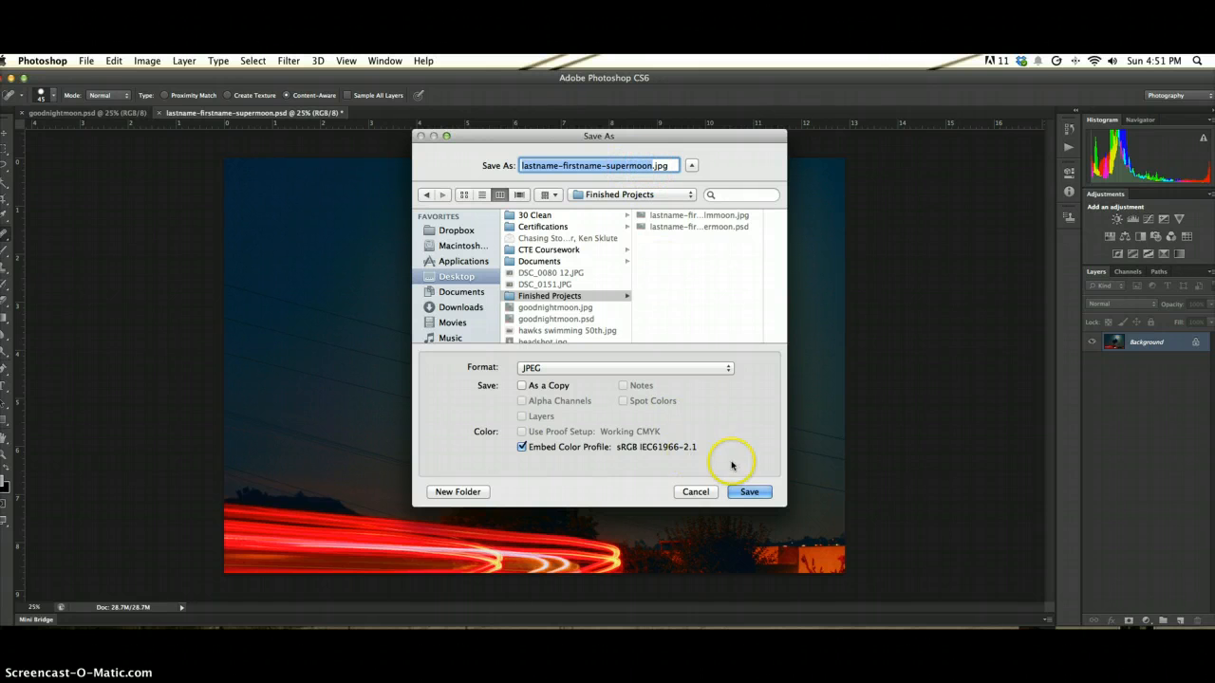
- Save lastname-firstname-supermoon.jpg in the Finished Projects folder at maximum quality 12 with the Baseline Standard format option
left_click(750, 491)
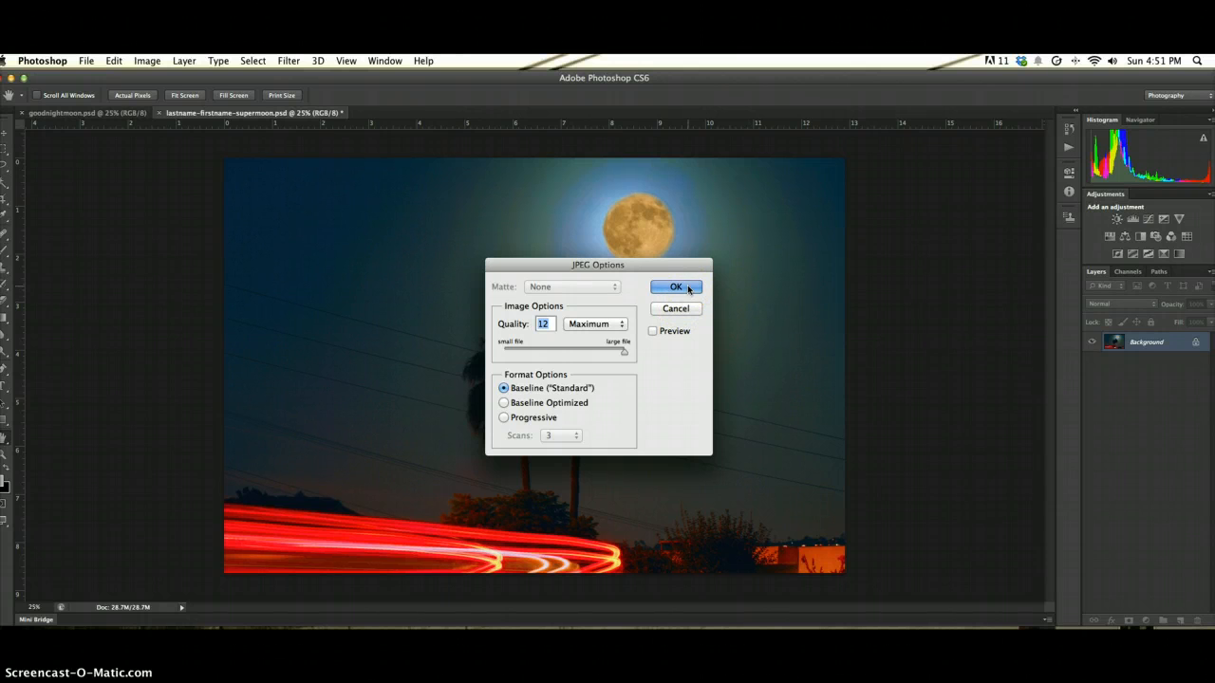
left_click(676, 286)
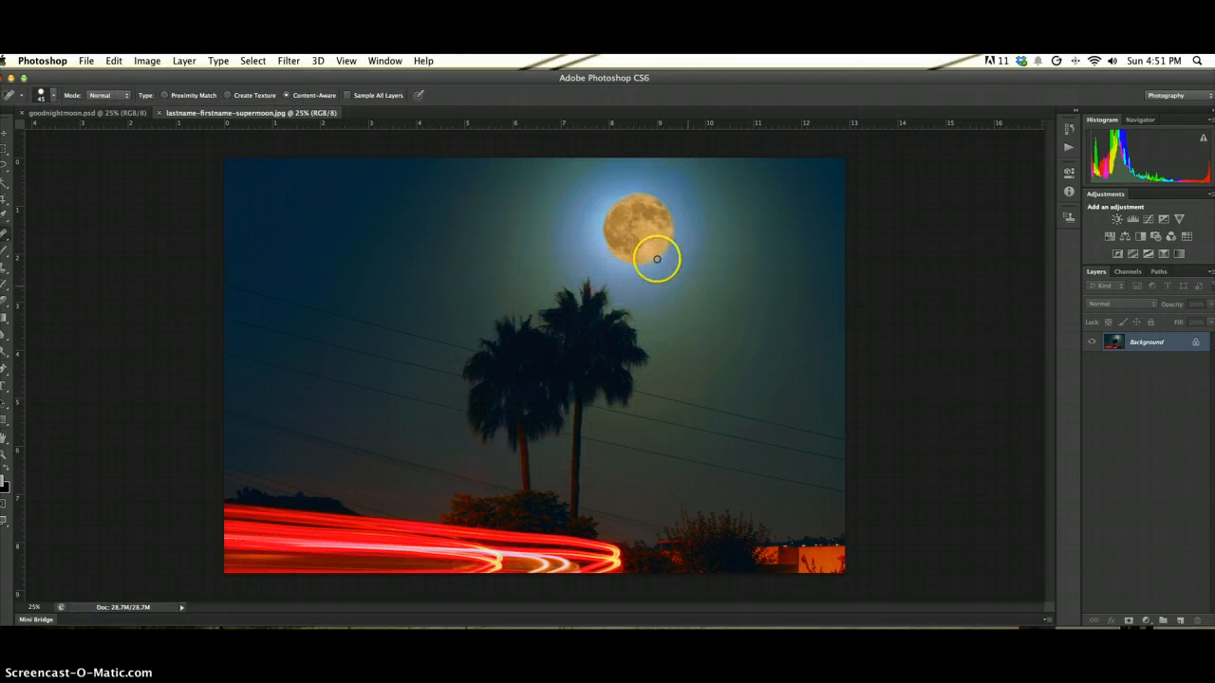